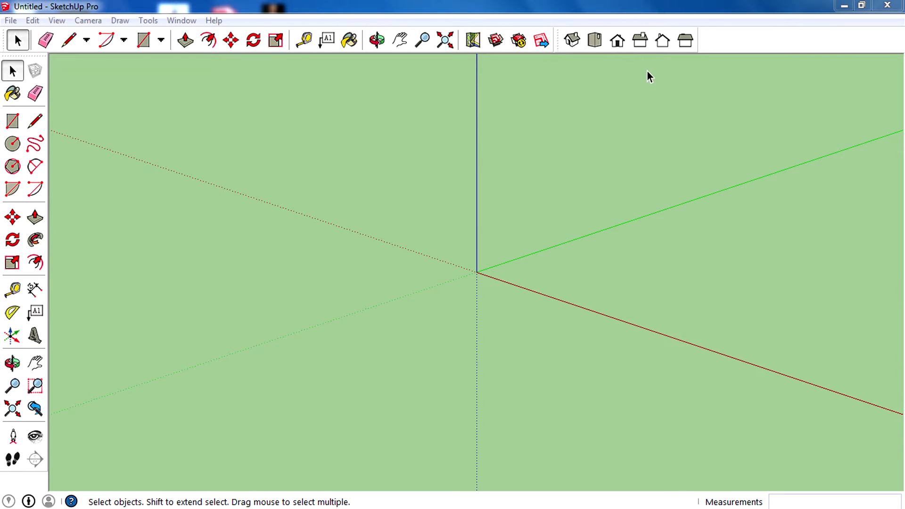
# - Switch to the Front view, then pan and orbit the empty scene into a side-on view
pyautogui.click(617, 40)
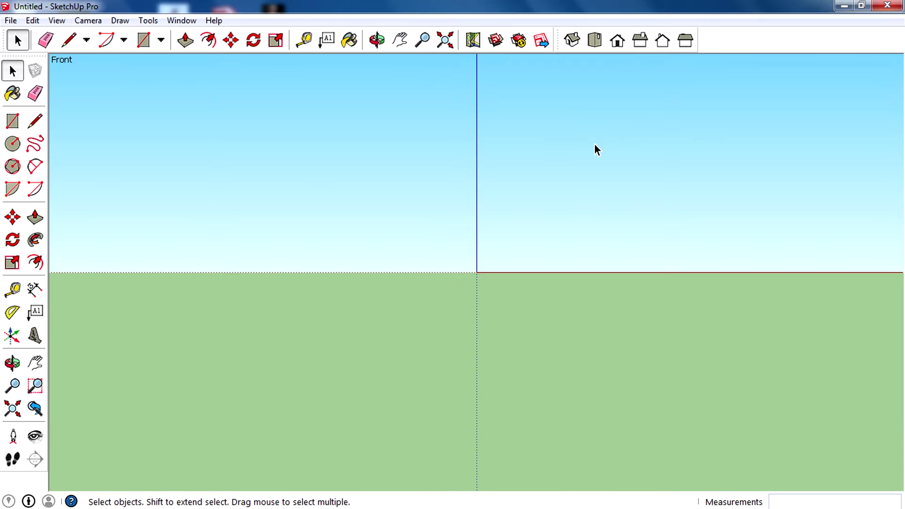
pyautogui.press('h')
pyautogui.moveTo(497, 283); pyautogui.dragTo(479, 320)
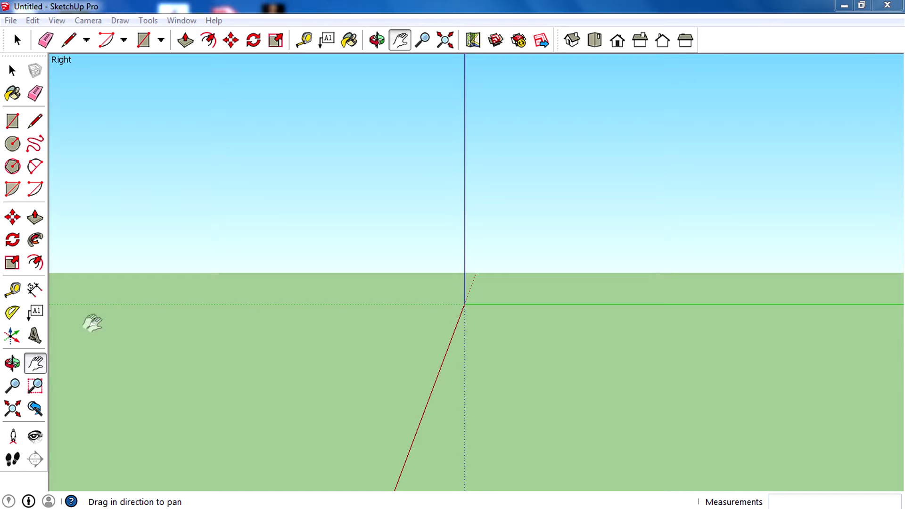
pyautogui.moveTo(445, 372); pyautogui.dragTo(418, 367, button='middle')
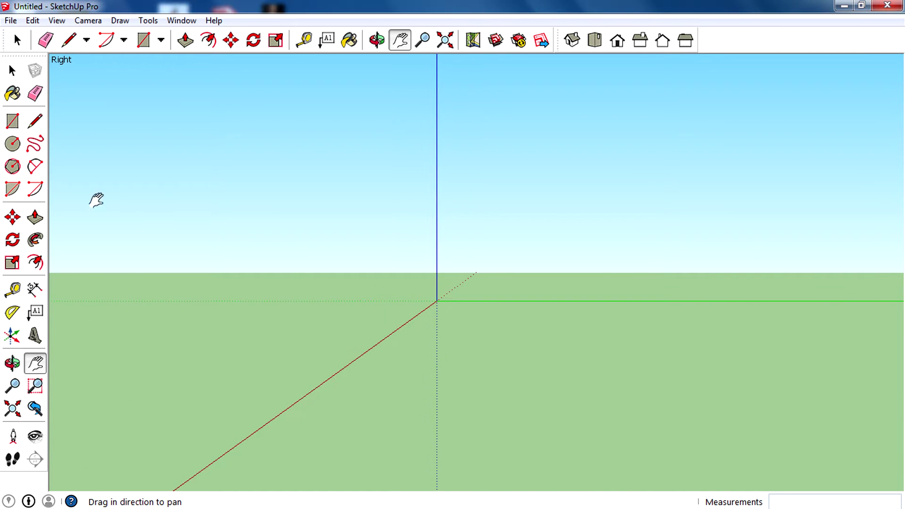
pyautogui.click(13, 121)
# - Draw an upright rectangle with its first corner at the origin
pyautogui.click(437, 300)
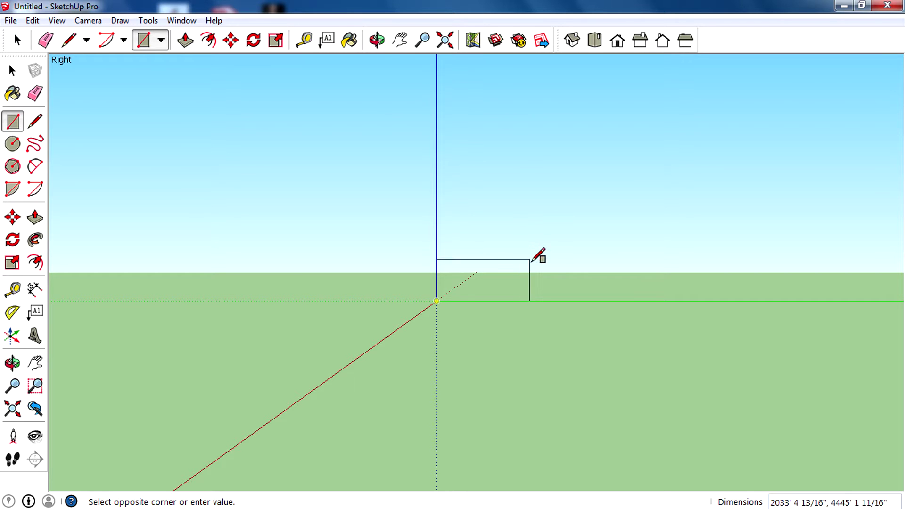
pyautogui.click(536, 267)
pyautogui.moveTo(541, 264); pyautogui.dragTo(109, 264, button='middle')
# - Push/Pull the rectangle out into a long flat box and select the whole box
pyautogui.click(36, 218)
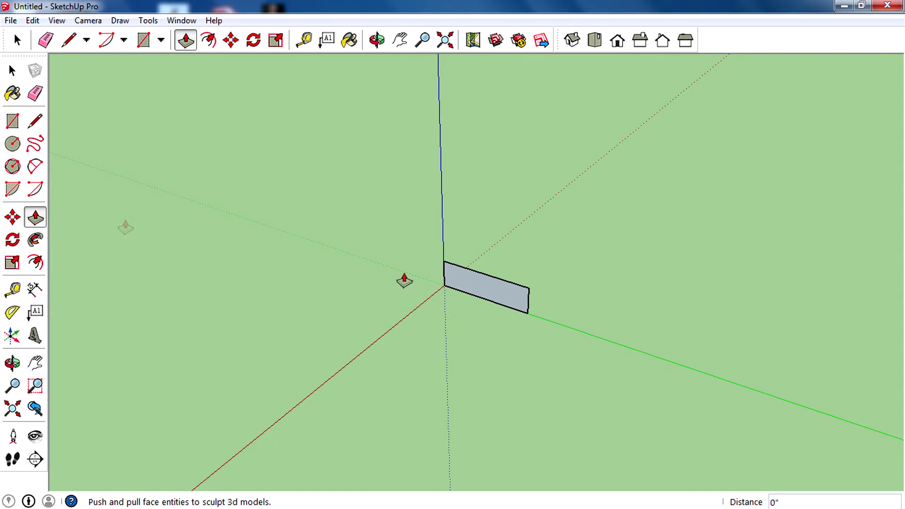
pyautogui.scroll(-2, 242, 362)
pyautogui.moveTo(461, 313); pyautogui.dragTo(624, 177)
pyautogui.moveTo(417, 283); pyautogui.dragTo(271, 287, button='middle')
pyautogui.press('space')
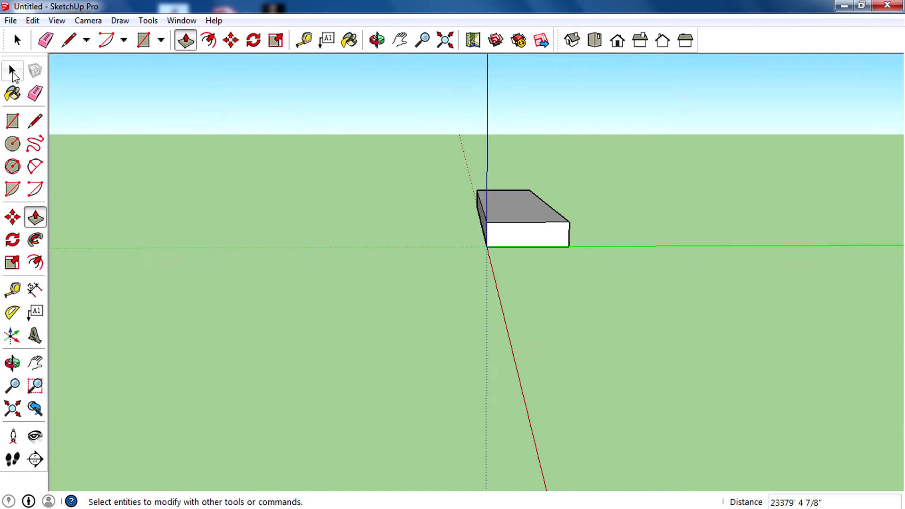
pyautogui.moveTo(444, 161); pyautogui.dragTo(689, 324)
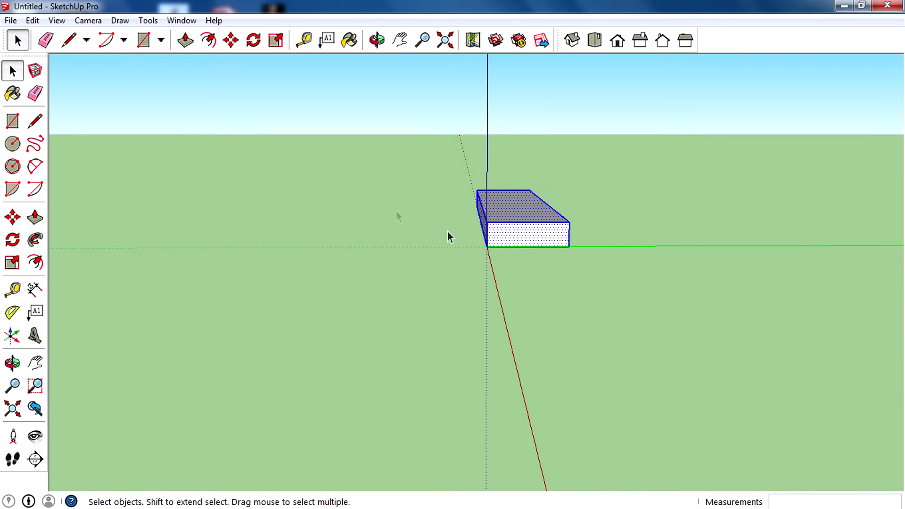
pyautogui.rightClick(520, 231)
# - Make the selected box a component named 's'
pyautogui.click(596, 333)
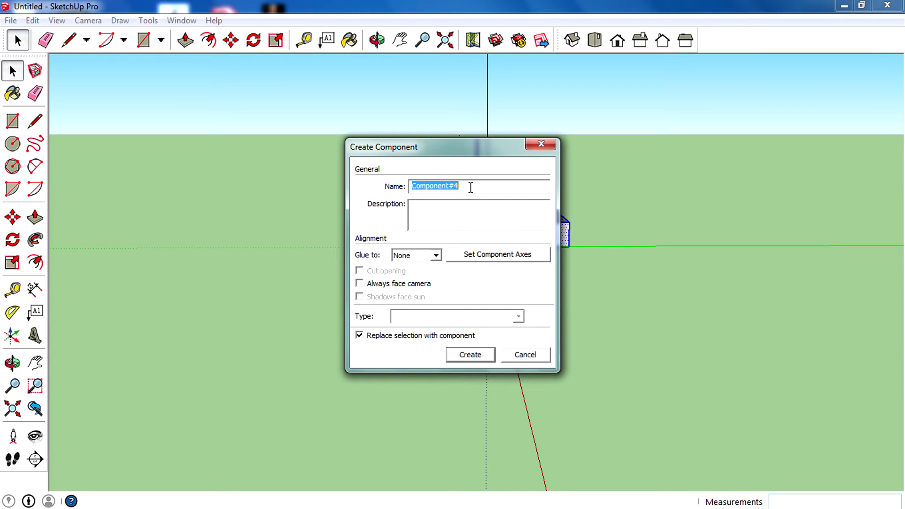
pyautogui.write('stair')
pyautogui.click(473, 358)
pyautogui.moveTo(602, 262); pyautogui.dragTo(600, 197, button='middle')
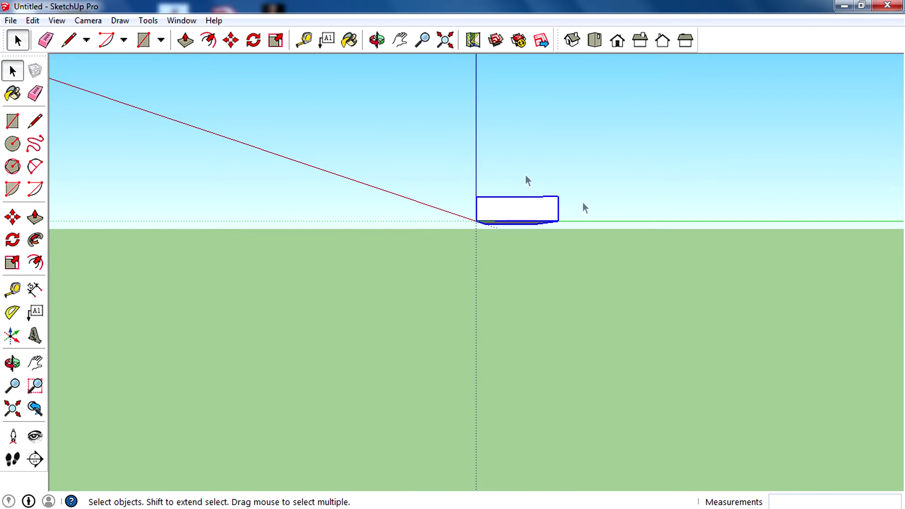
# - In the Right view, start a Move copy of the step from its centre point
pyautogui.click(615, 40)
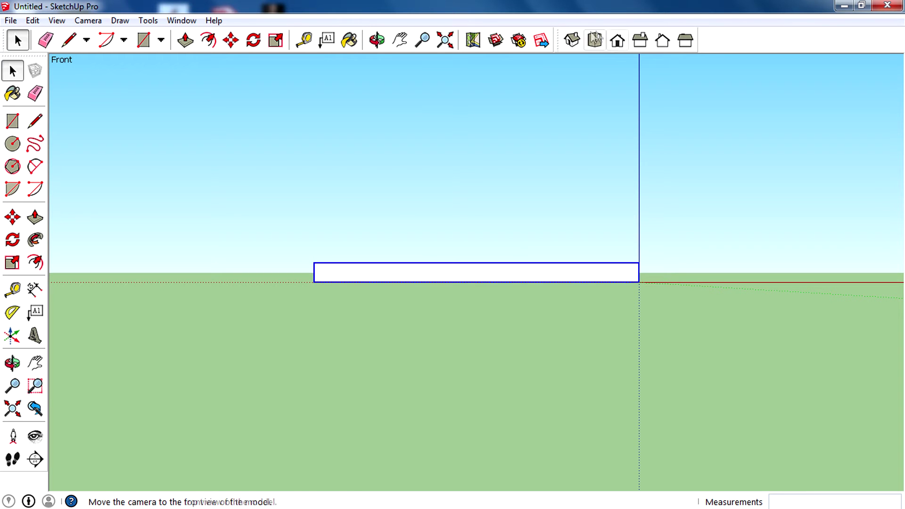
pyautogui.click(640, 42)
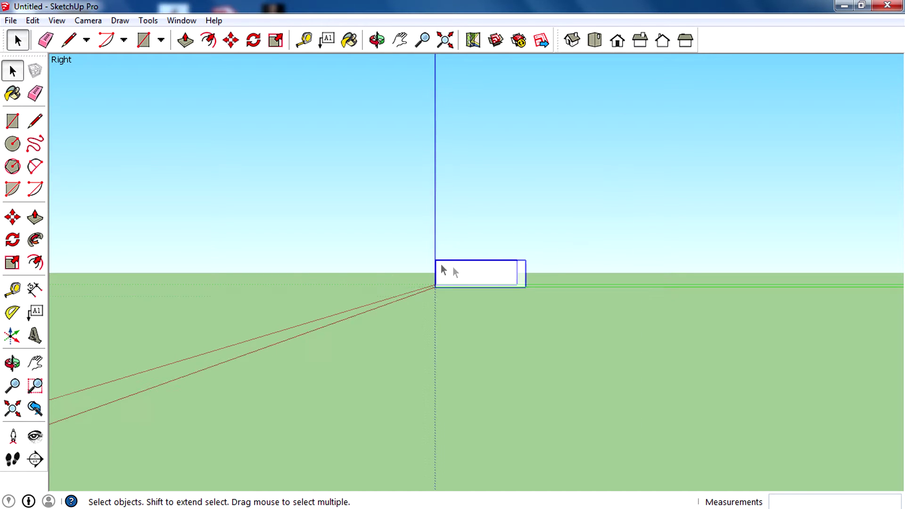
pyautogui.click(12, 216)
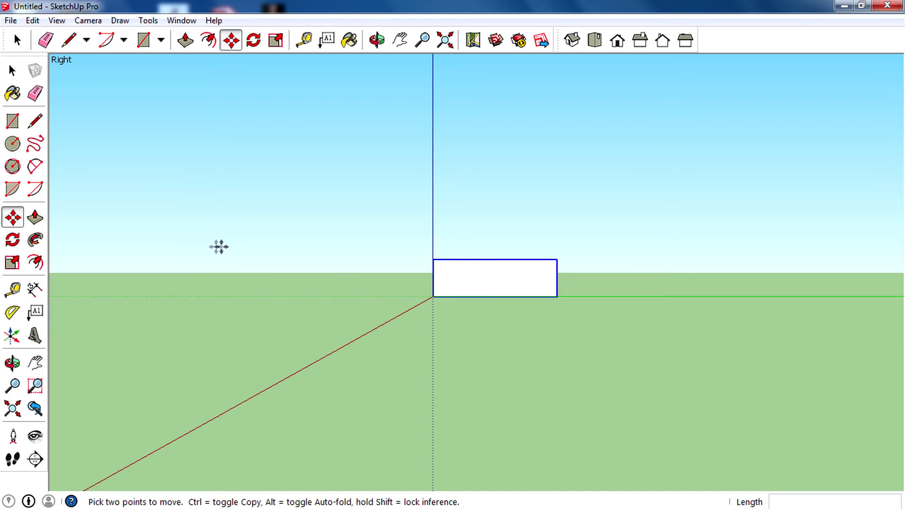
pyautogui.scroll(3, 532, 279)
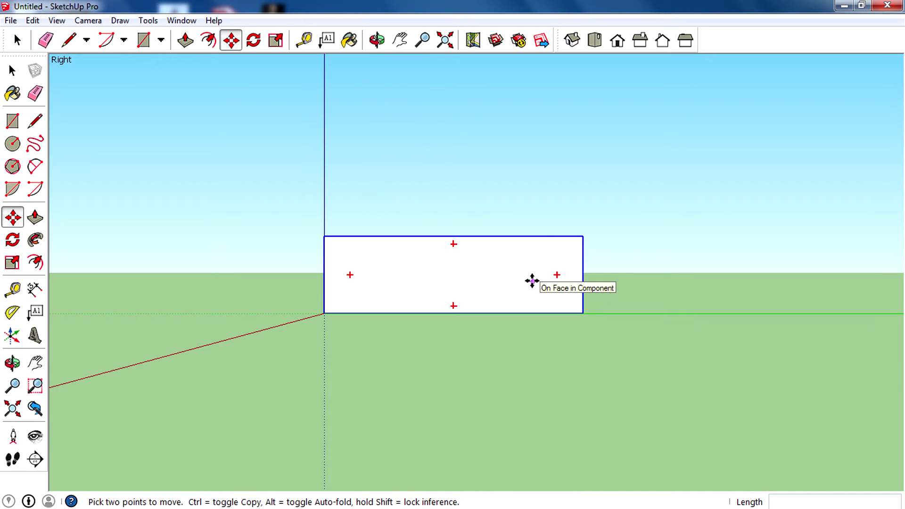
pyautogui.scroll(-1, 531, 281)
pyautogui.scroll(2, 518, 294)
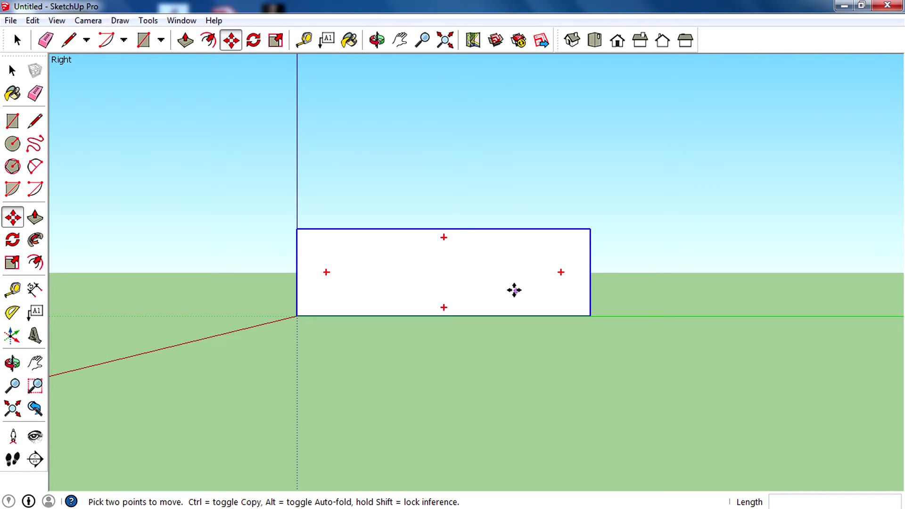
pyautogui.scroll(-1, 377, 285)
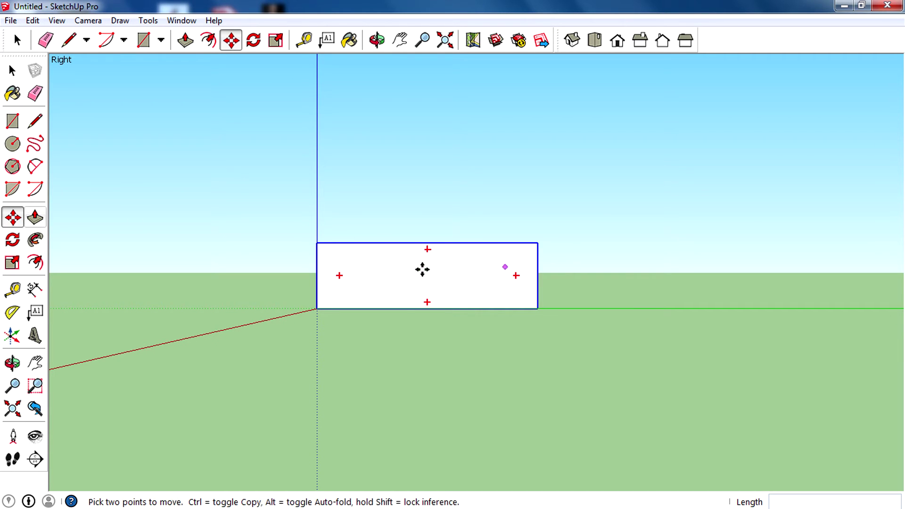
pyautogui.scroll(1, 454, 273)
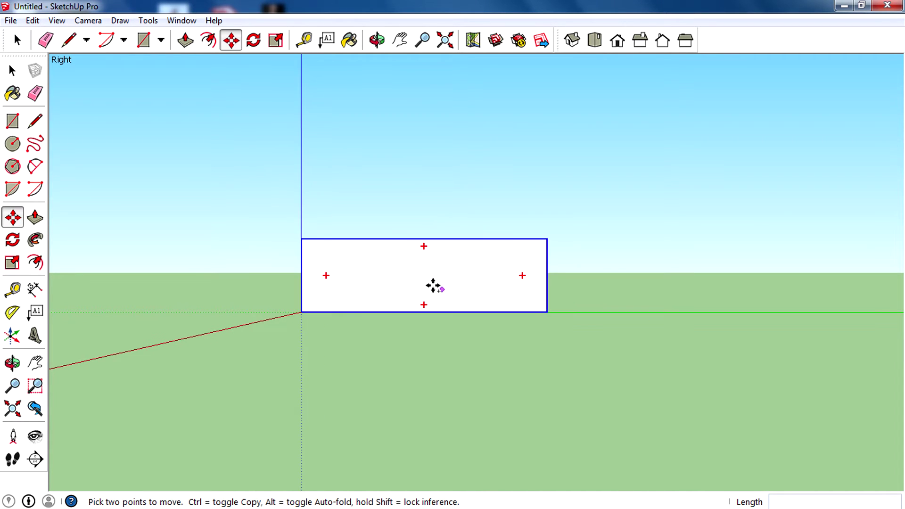
pyautogui.press('ctrl')
pyautogui.click(429, 282)
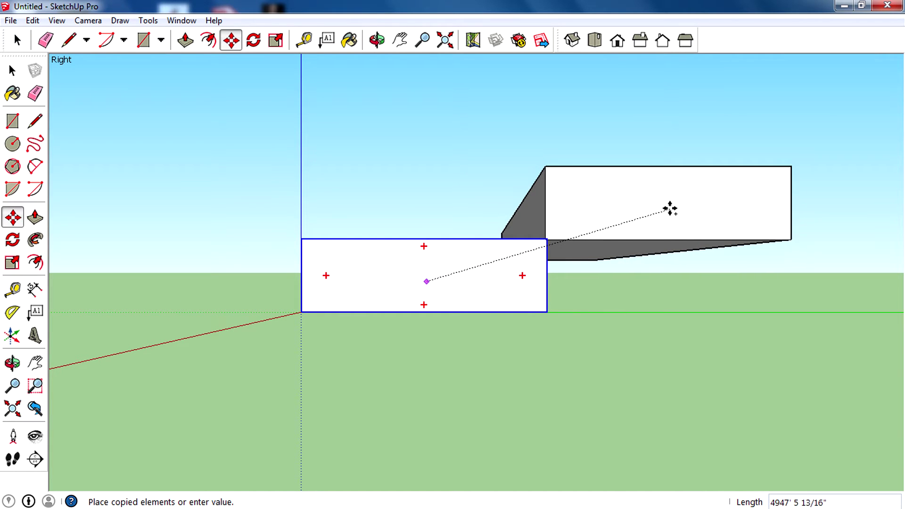
# - Place the copy as the next step up and array it 20x into a straight staircase
pyautogui.click(670, 209)
pyautogui.press('o')
pyautogui.moveTo(531, 256); pyautogui.dragTo(552, 229)
pyautogui.press('F4')
pyautogui.press('m')
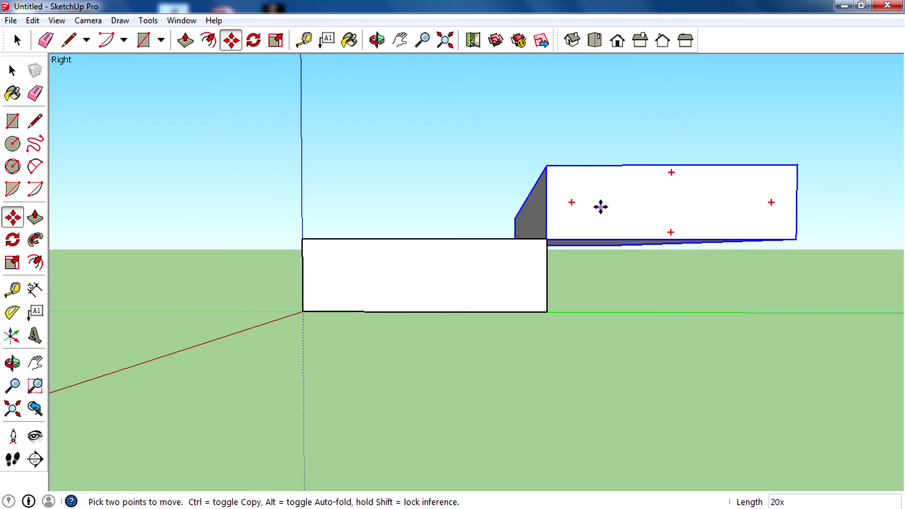
pyautogui.press('Return')
pyautogui.scroll(-6, 349, 315)
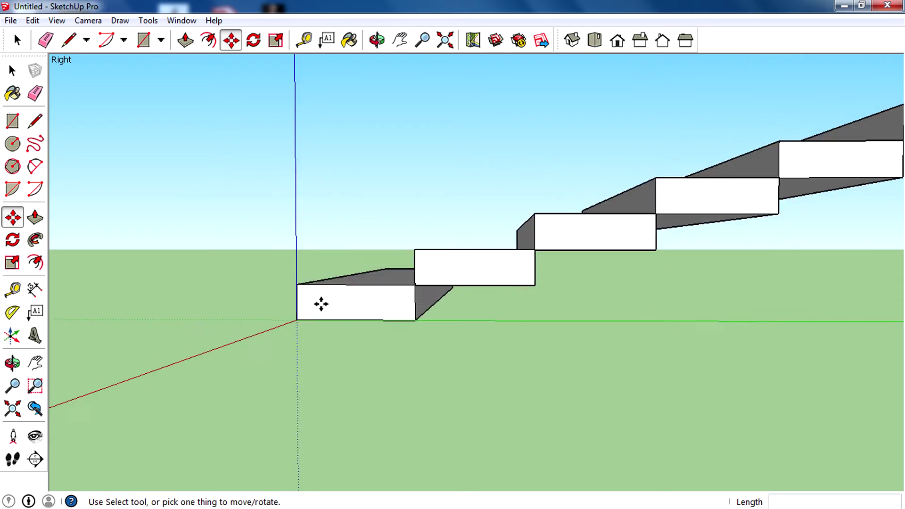
pyautogui.moveTo(232, 254); pyautogui.dragTo(306, 268, button='middle')
pyautogui.scroll(-4, 375, 304)
pyautogui.moveTo(375, 304); pyautogui.dragTo(525, 303, button='middle')
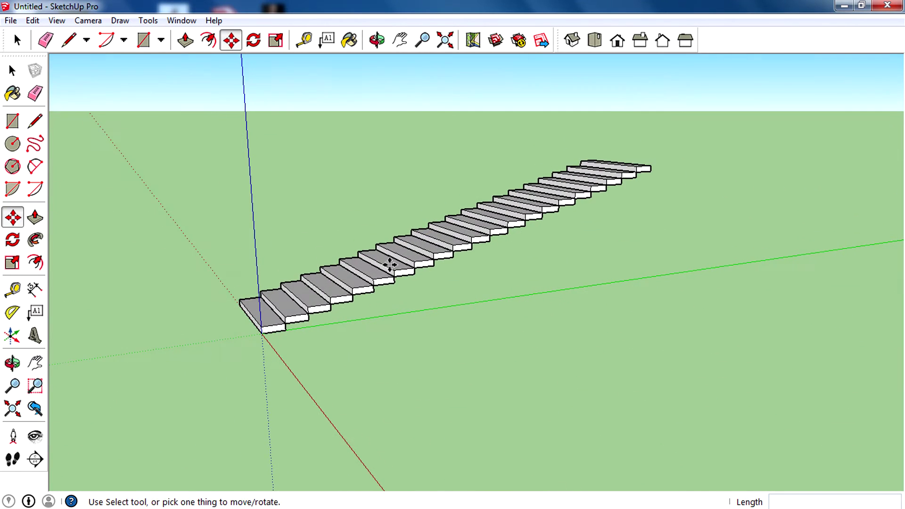
pyautogui.press('space')
# - Select all the steps and make the whole staircase a single component
pyautogui.scroll(-2, 160, 306)
pyautogui.hotkey('ctrl', 'a')
pyautogui.press('g')
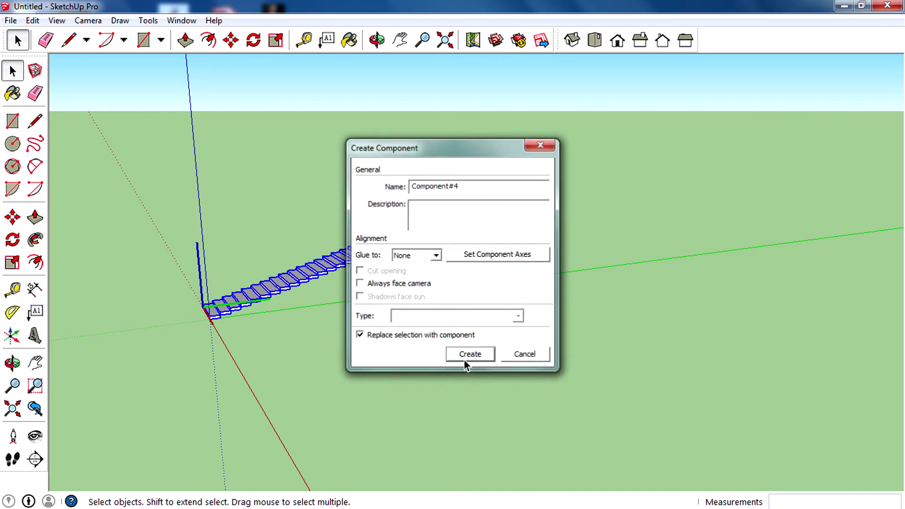
pyautogui.click(467, 363)
pyautogui.moveTo(466, 363); pyautogui.dragTo(428, 288, button='middle')
# - Move the staircase component far to the right and view the model from the top
pyautogui.press('m')
pyautogui.click(330, 276)
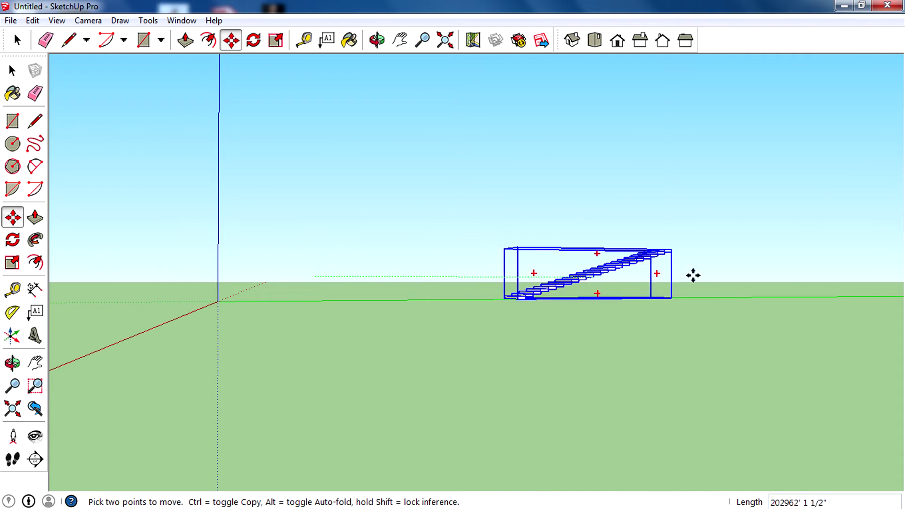
pyautogui.click(732, 275)
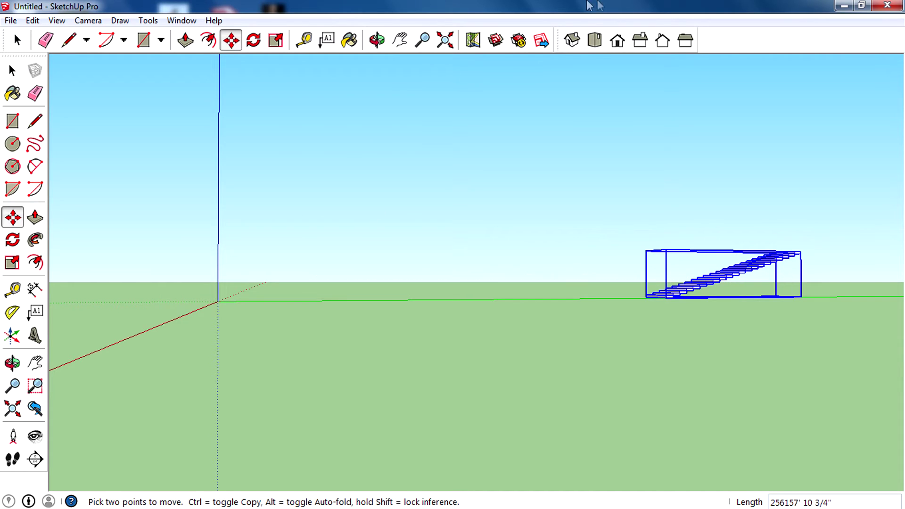
pyautogui.click(594, 42)
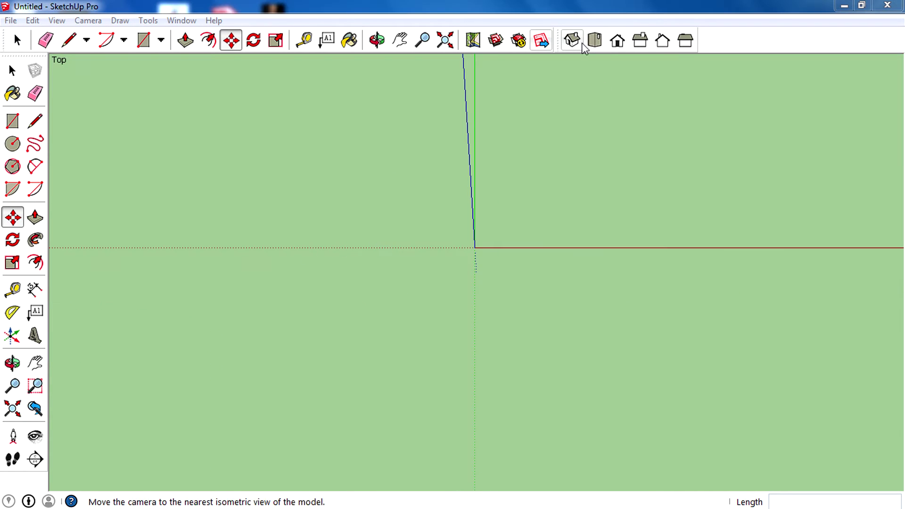
# - Return to the Top view around the origin and choose the Polygon tool with 12 sides
pyautogui.click(617, 41)
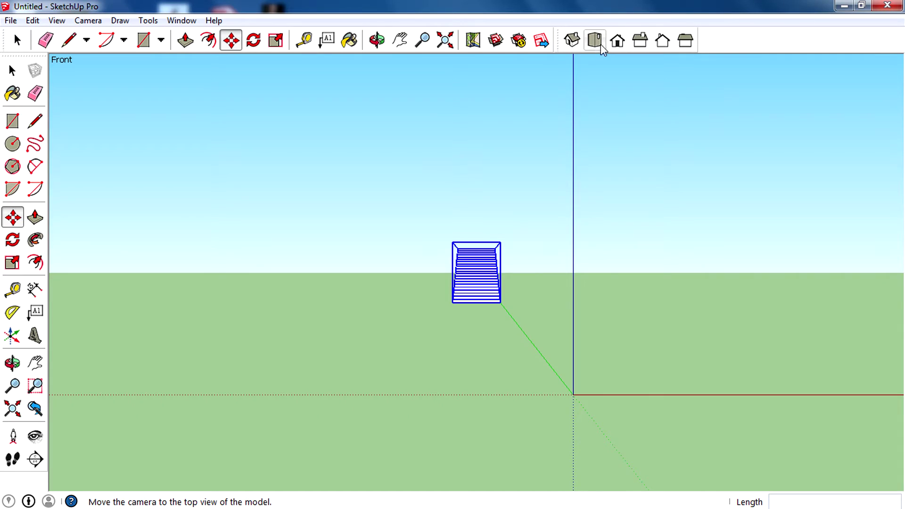
pyautogui.click(594, 41)
pyautogui.scroll(-2, 408, 263)
pyautogui.scroll(-3, 424, 283)
pyautogui.scroll(4, 415, 283)
pyautogui.click(12, 144)
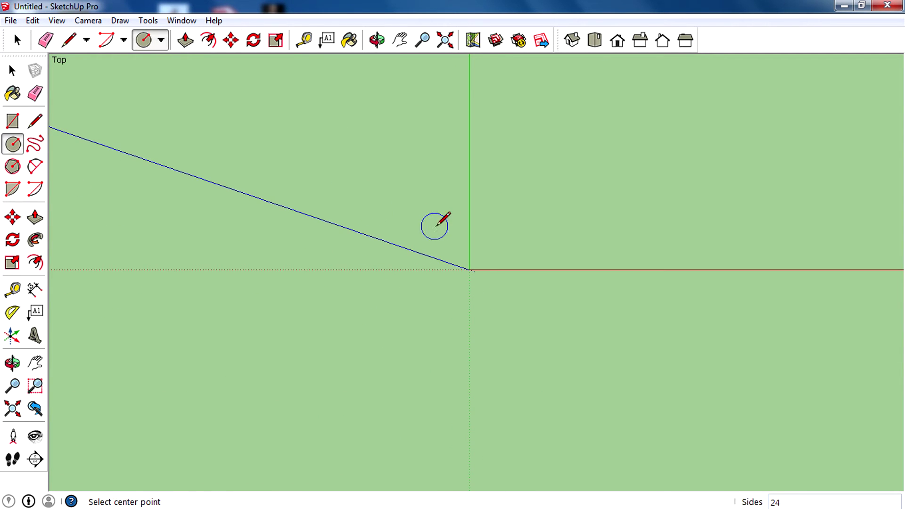
pyautogui.click(13, 165)
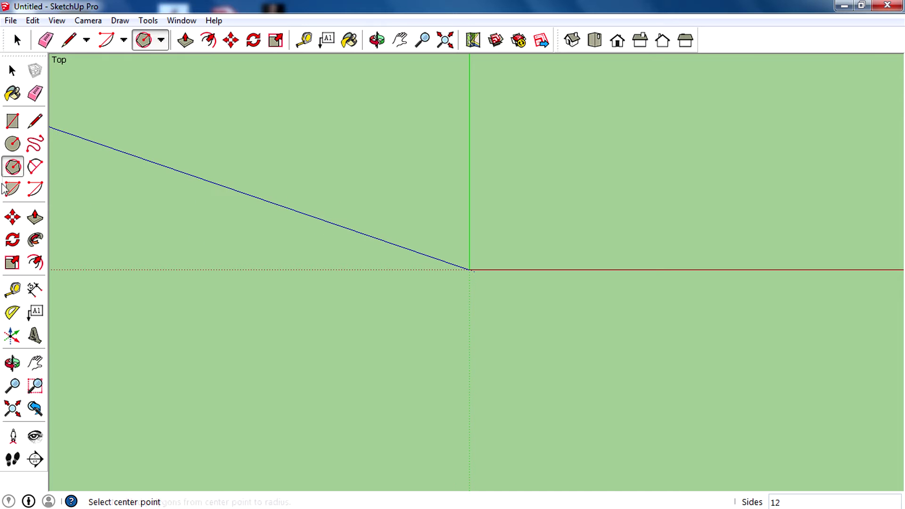
pyautogui.scroll(2, 324, 222)
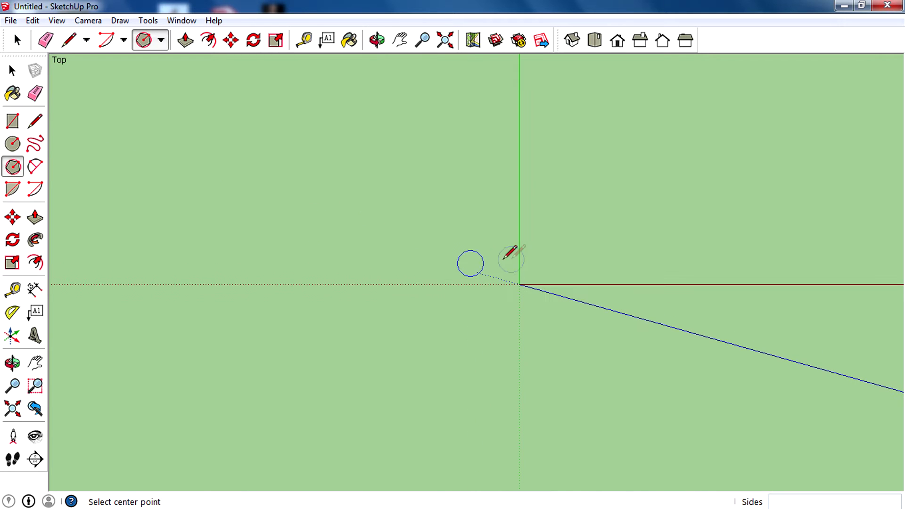
pyautogui.scroll(-1, 334, 246)
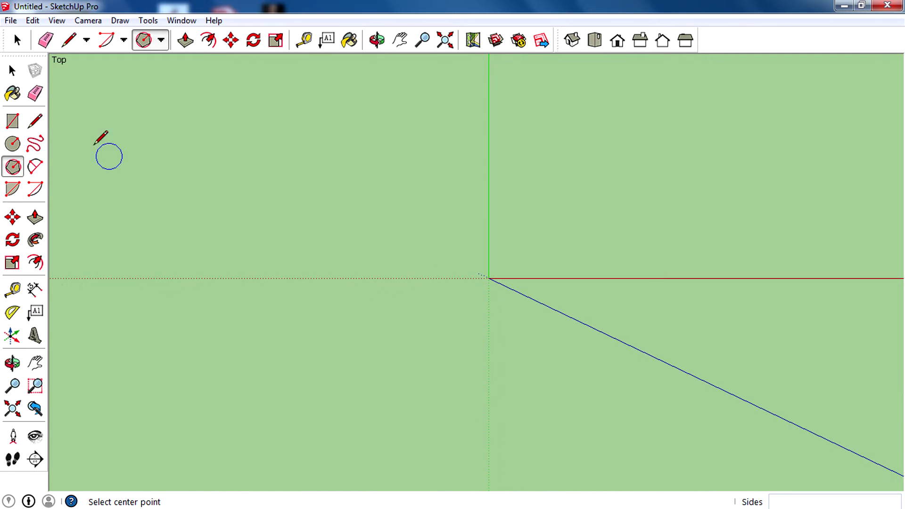
pyautogui.click(13, 169)
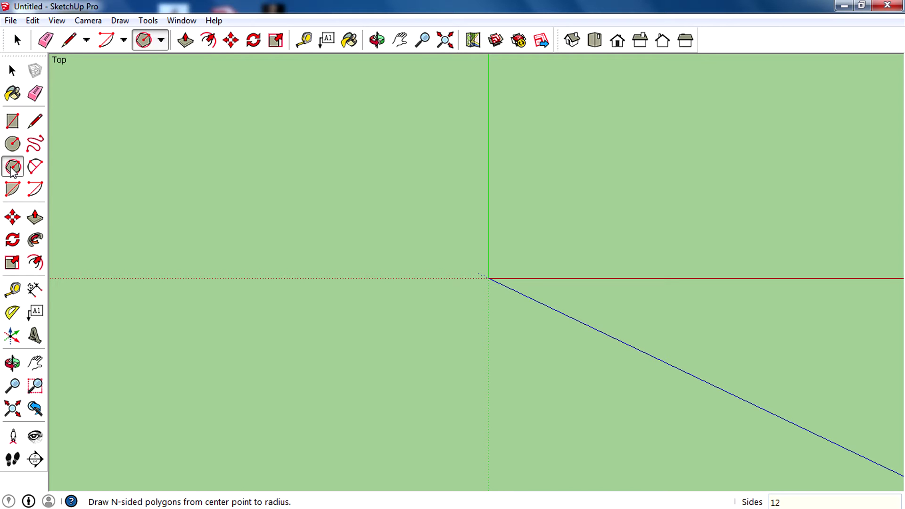
# - Draw a 12-sided polygon centred on the origin, then begin a line from its centre
pyautogui.click(489, 278)
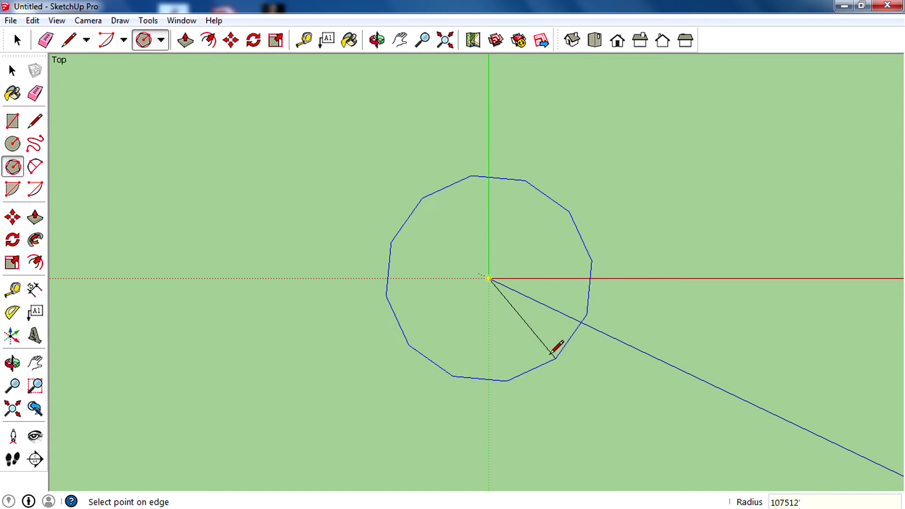
pyautogui.click(566, 366)
pyautogui.moveTo(600, 386); pyautogui.dragTo(522, 326, button='middle')
pyautogui.click(35, 121)
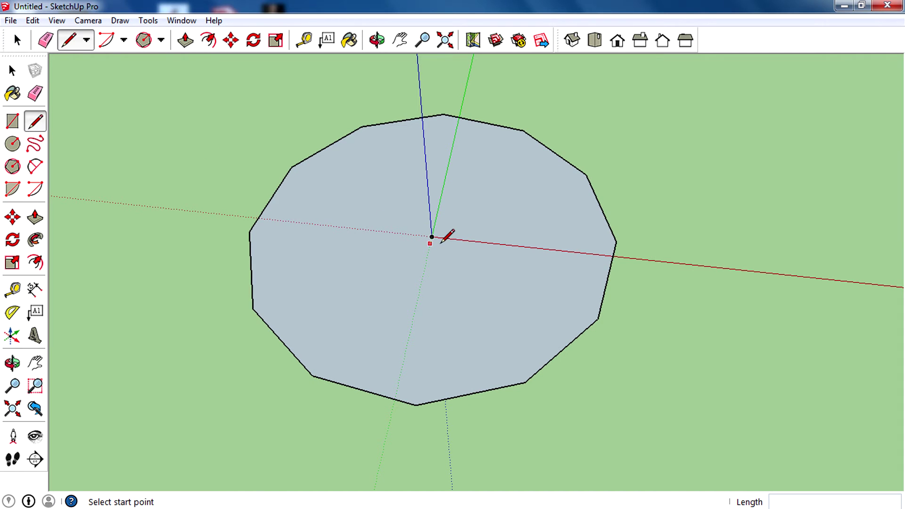
pyautogui.click(432, 236)
# - Draw lines from the polygon's centre to two adjacent corners, cutting out a triangular slice
pyautogui.click(525, 382)
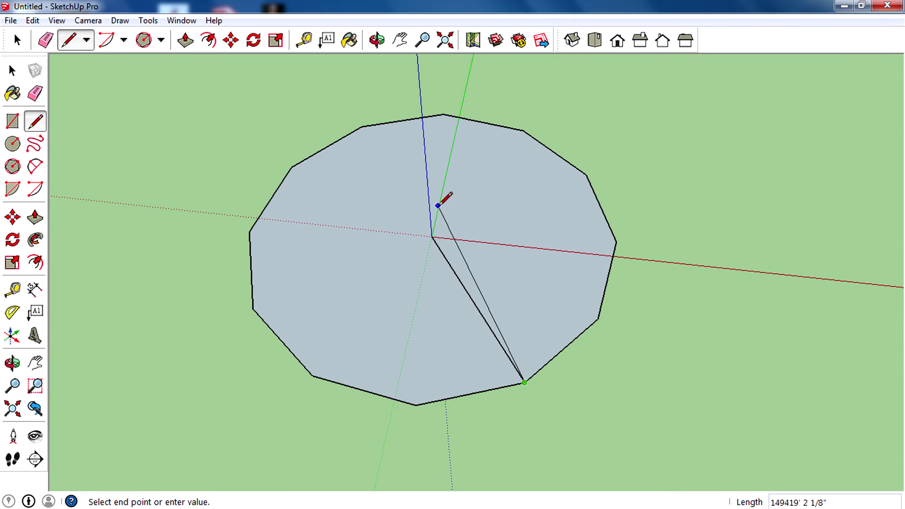
pyautogui.click(432, 236)
pyautogui.click(432, 236)
pyautogui.click(597, 319)
pyautogui.moveTo(597, 319)
pyautogui.mouseDown(button='middle')
pyautogui.moveTo(552, 217)
pyautogui.moveTo(541, 307)
pyautogui.moveTo(448, 339)
pyautogui.mouseUp(button='middle')
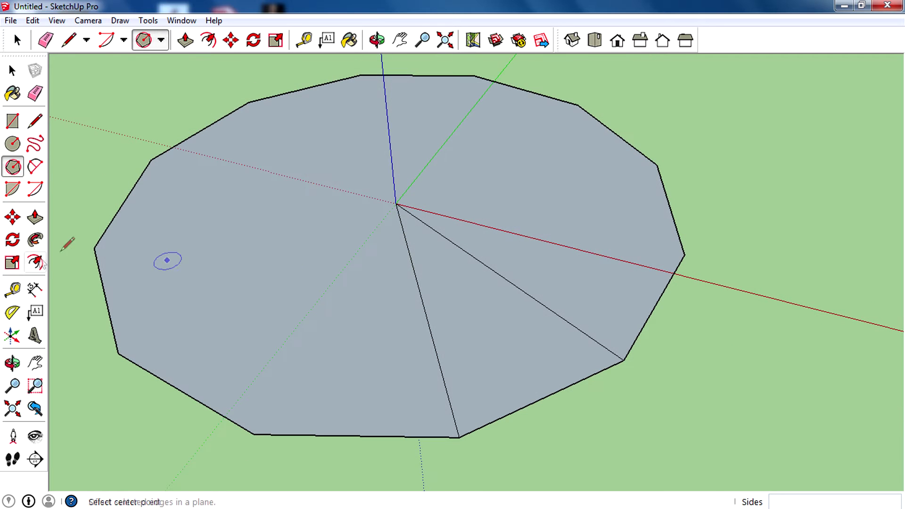
# - Push/Pull the triangular slice upward into a solid wedge step
pyautogui.click(36, 217)
pyautogui.moveTo(549, 374); pyautogui.dragTo(550, 349)
pyautogui.moveTo(550, 349); pyautogui.dragTo(313, 203, button='middle')
pyautogui.click(461, 269)
pyautogui.click(445, 297)
# - Box-select the wedge and bring up its context menu
pyautogui.click(15, 77)
pyautogui.moveTo(198, 292); pyautogui.dragTo(414, 318, button='middle')
pyautogui.scroll(-2, 386, 205)
pyautogui.moveTo(366, 188); pyautogui.dragTo(594, 432)
pyautogui.moveTo(595, 431); pyautogui.dragTo(422, 245, button='middle')
pyautogui.rightClick(422, 244)
# - Make the wedge a component named 'spiral stair' and view the model from above
pyautogui.click(470, 346)
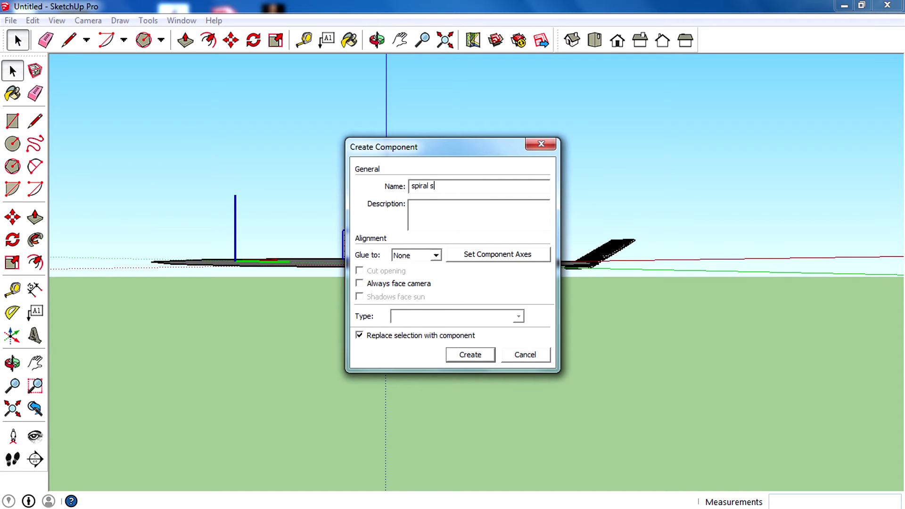
pyautogui.click(482, 357)
pyautogui.moveTo(493, 247); pyautogui.dragTo(469, 260, button='middle')
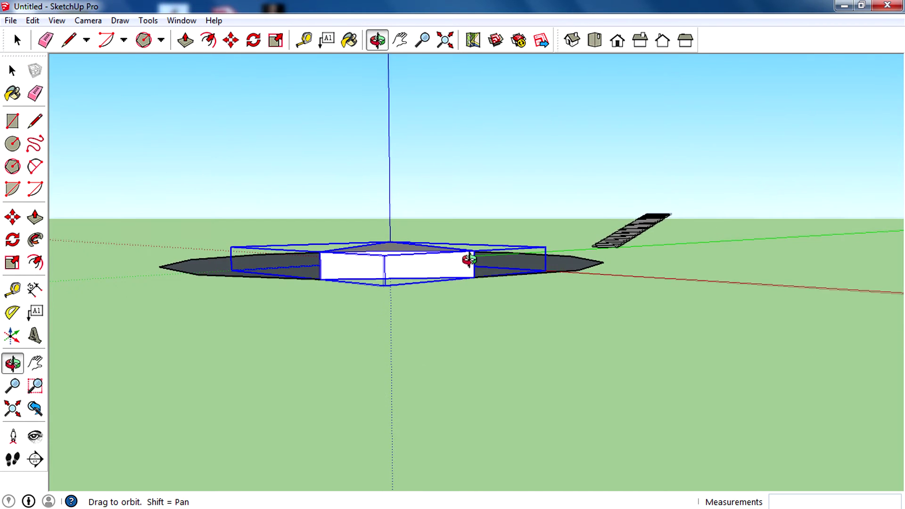
pyautogui.moveTo(430, 216); pyautogui.dragTo(624, 20, button='middle')
pyautogui.press('space')
# - From Top view, array 11 rotated copies of the wedge step around the polygon's centre, starting along the red axis
pyautogui.click(595, 41)
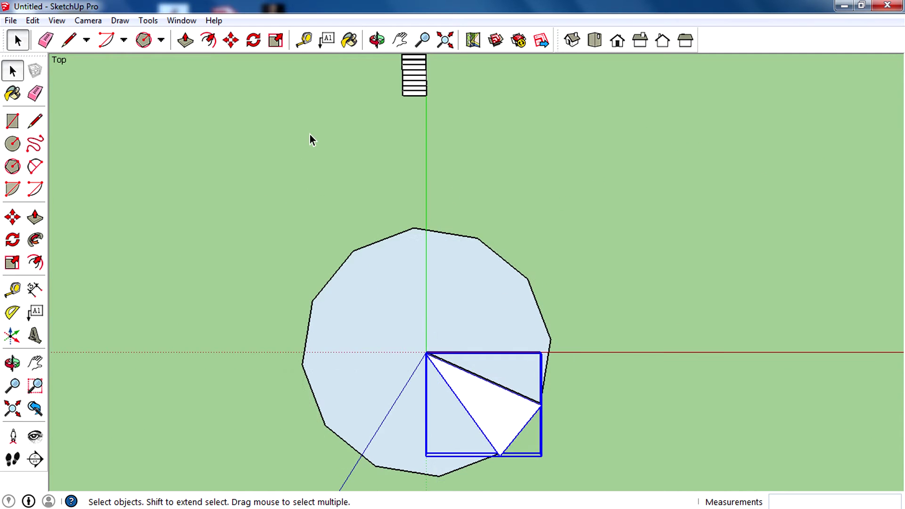
pyautogui.scroll(2, 416, 401)
pyautogui.scroll(-1, 367, 207)
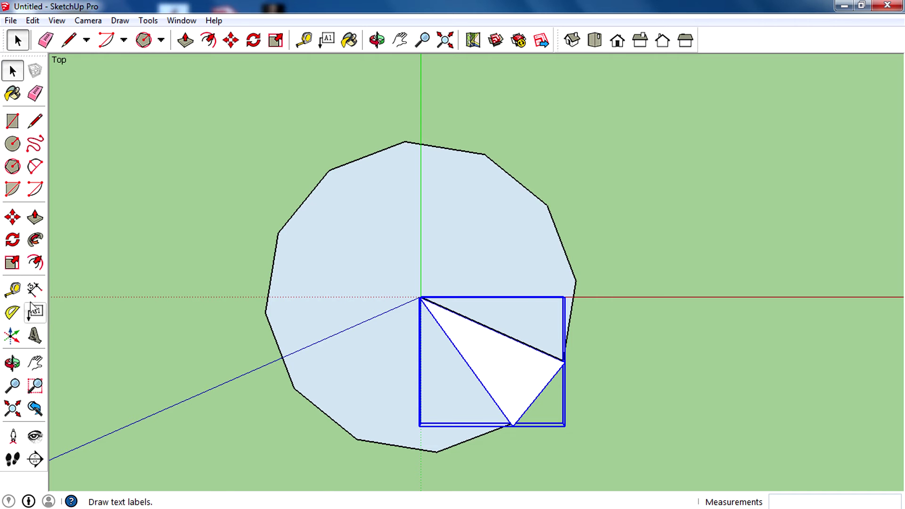
pyautogui.click(4, 241)
pyautogui.scroll(3, 417, 297)
pyautogui.click(423, 290)
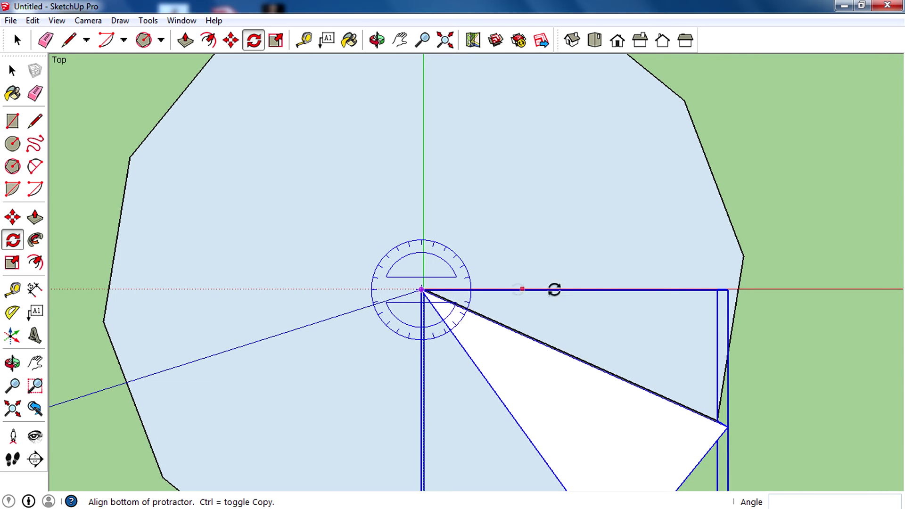
pyautogui.scroll(-3, 587, 266)
pyautogui.scroll(4, 586, 253)
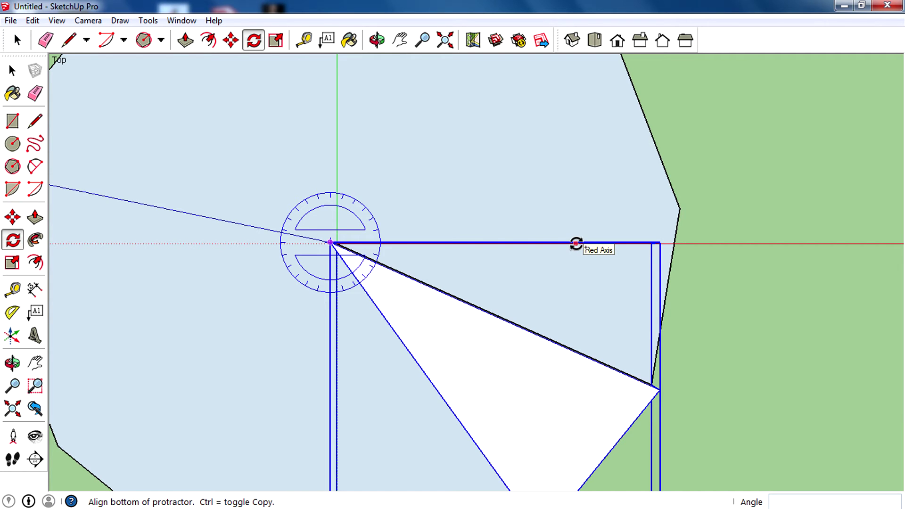
pyautogui.click(576, 243)
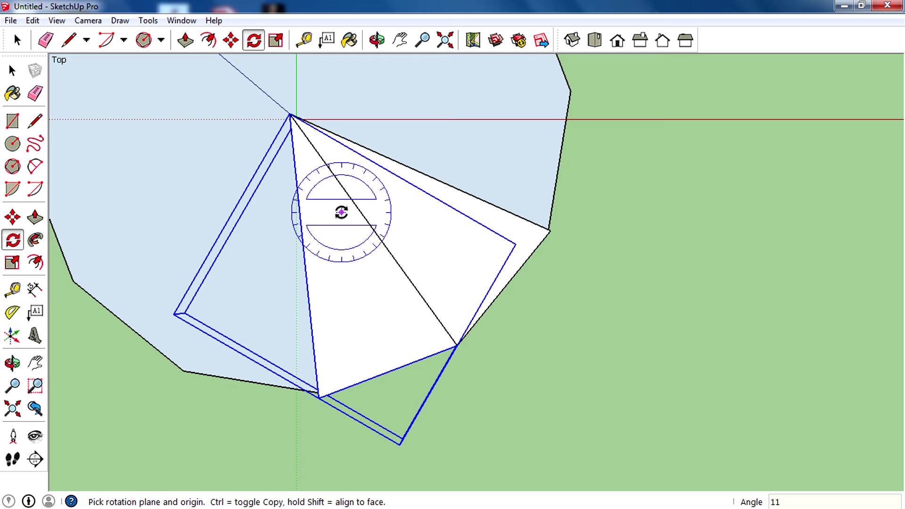
pyautogui.press('Return')
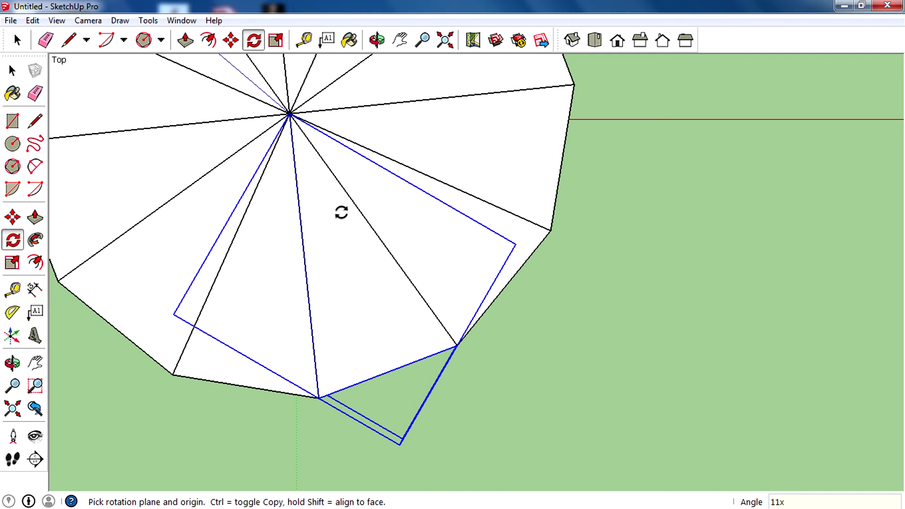
# - Box-select the 12-sided polygon together with its whole ring of wedge steps
pyautogui.moveTo(496, 394); pyautogui.dragTo(289, 177, button='middle')
pyautogui.press('space')
pyautogui.moveTo(475, 203); pyautogui.dragTo(443, 278, button='middle')
pyautogui.scroll(-3, 414, 172)
pyautogui.moveTo(414, 172); pyautogui.dragTo(298, 148, button='middle')
pyautogui.moveTo(266, 137); pyautogui.dragTo(550, 253)
pyautogui.moveTo(440, 83); pyautogui.dragTo(237, 207, button='middle')
pyautogui.scroll(2, 422, 196)
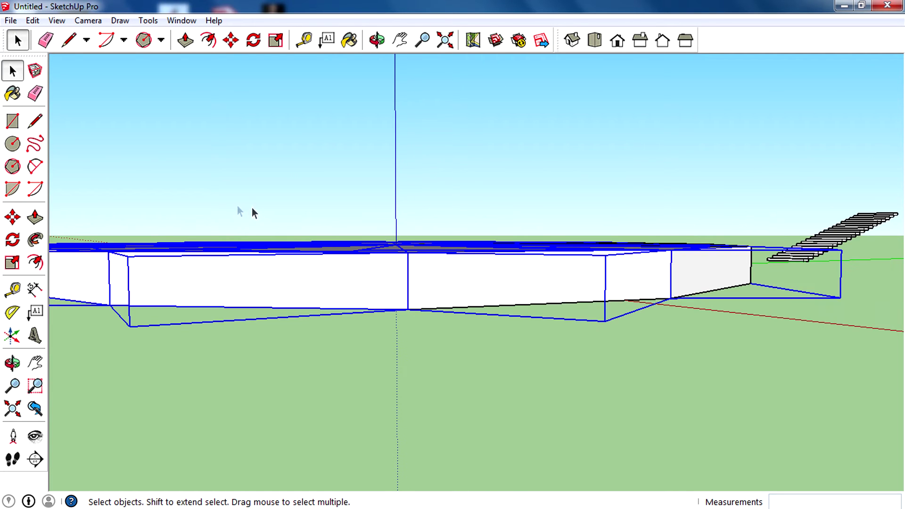
pyautogui.moveTo(161, 282); pyautogui.dragTo(52, 255, button='middle')
# - Copy the ring onto the top of the original with Move, arraying it 11x upward into a tower
pyautogui.click(12, 216)
pyautogui.scroll(-2, 303, 172)
pyautogui.moveTo(303, 171); pyautogui.dragTo(227, 247, button='middle')
pyautogui.scroll(1, 227, 247)
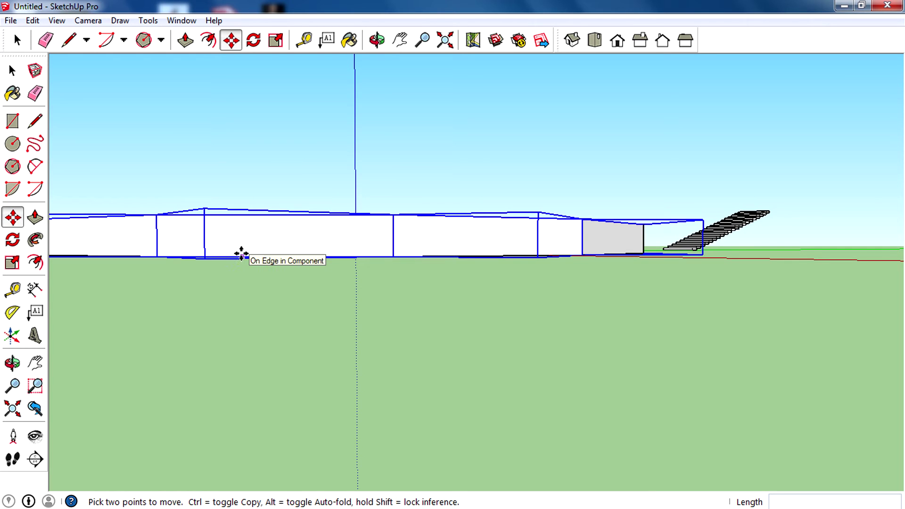
pyautogui.press('ctrl')
pyautogui.click(249, 256)
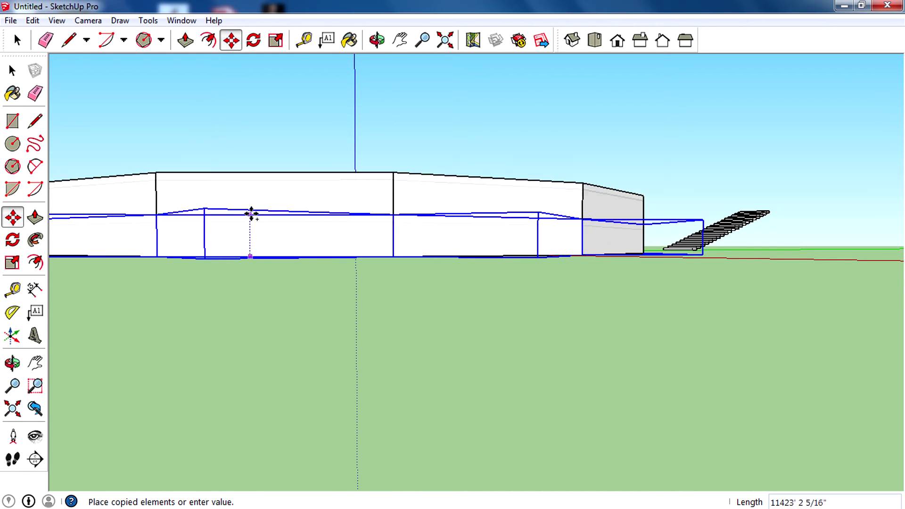
pyautogui.click(250, 213)
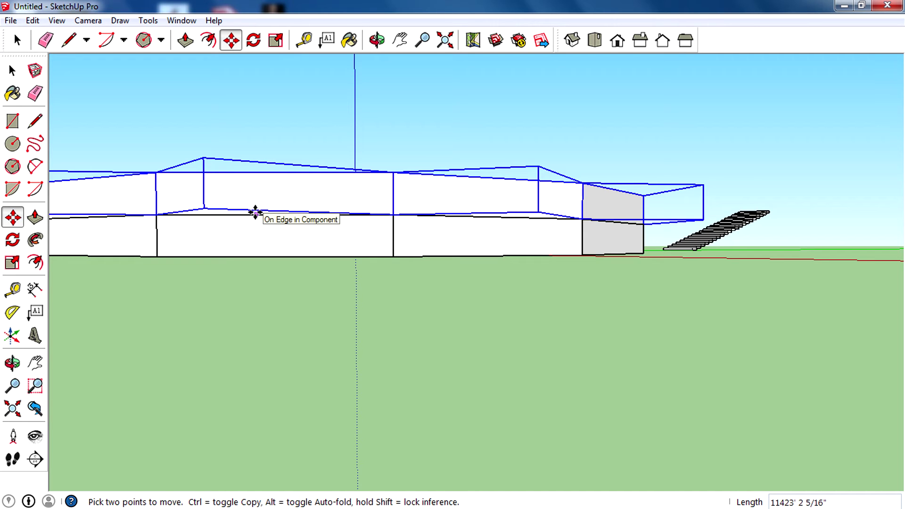
pyautogui.write('11x')
pyautogui.press('Return')
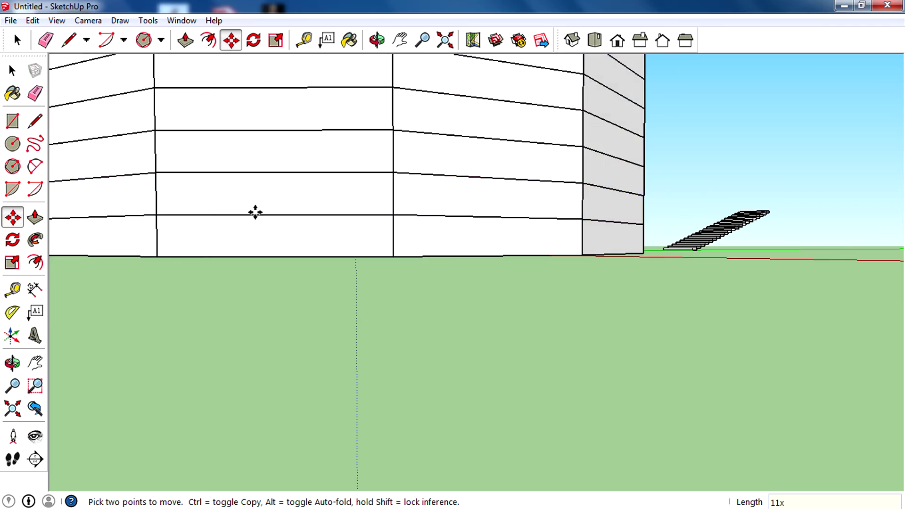
pyautogui.scroll(-6, 255, 212)
pyautogui.moveTo(384, 337); pyautogui.dragTo(580, 245, button='middle')
pyautogui.scroll(-2, 329, 249)
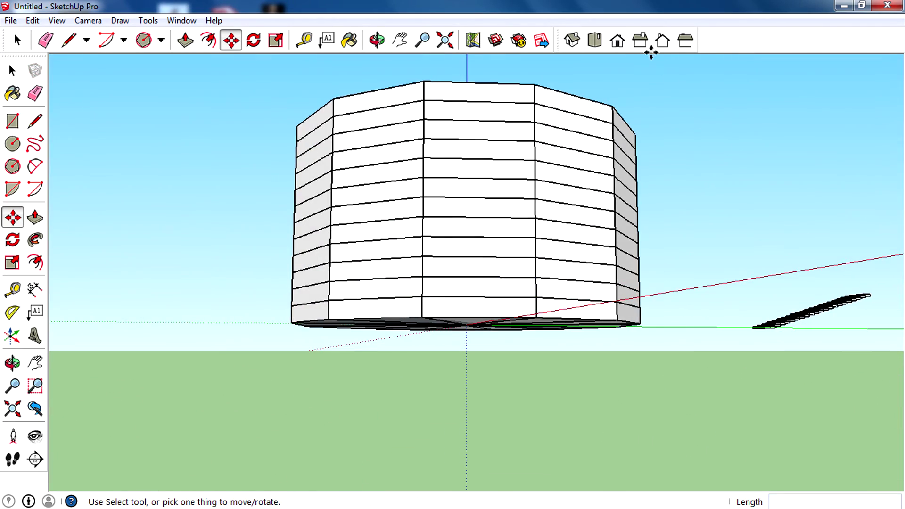
# - From Front view, select one wedge per level climbing in a spiral around the tower
pyautogui.click(619, 49)
pyautogui.press('space')
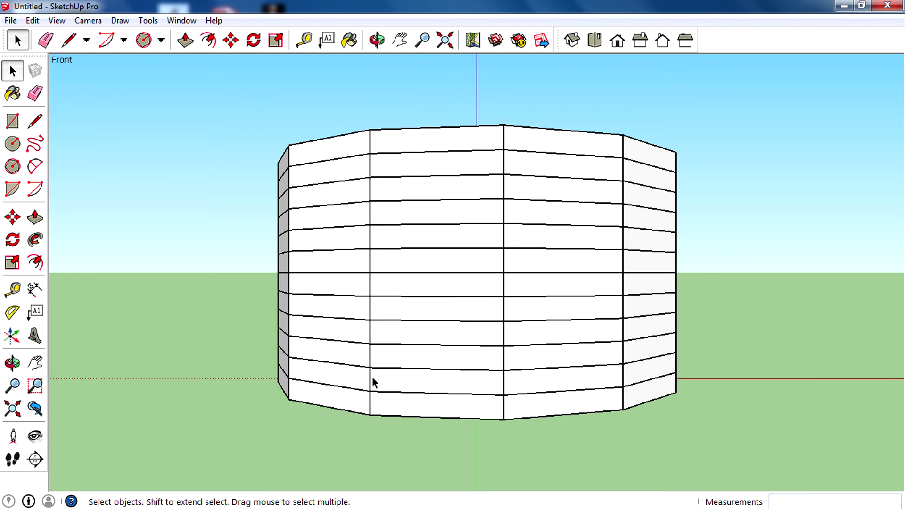
pyautogui.click(352, 406)
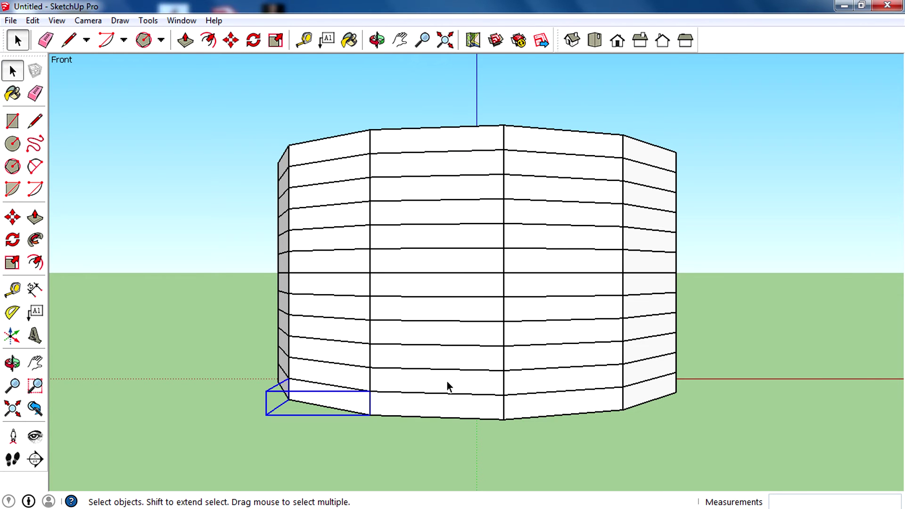
pyautogui.keyDown('shift'); pyautogui.click(447, 384); pyautogui.keyUp('shift')
pyautogui.keyDown('shift'); pyautogui.click(565, 359); pyautogui.keyUp('shift')
pyautogui.moveTo(657, 339); pyautogui.dragTo(424, 335, button='middle')
pyautogui.moveTo(673, 295); pyautogui.dragTo(461, 309, button='middle')
pyautogui.moveTo(579, 278); pyautogui.dragTo(447, 278, button='middle')
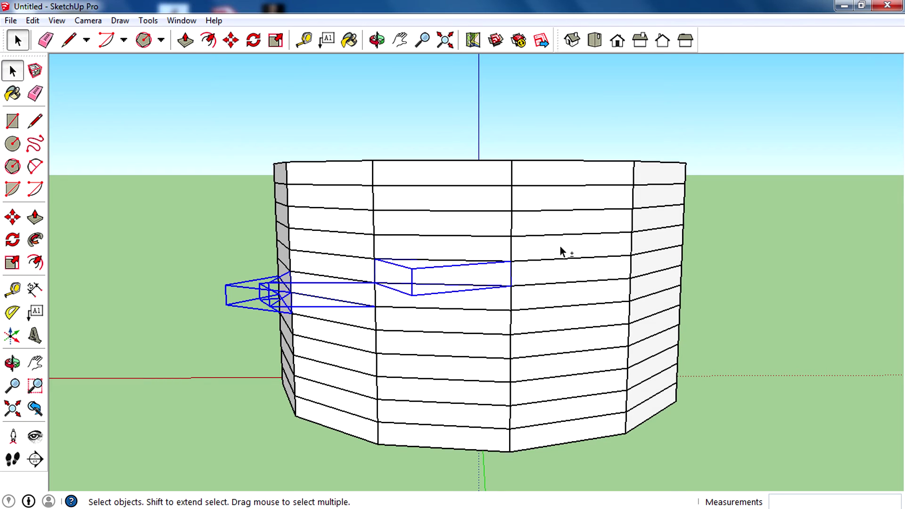
pyautogui.moveTo(807, 228); pyautogui.dragTo(464, 269, button='middle')
pyautogui.moveTo(686, 257); pyautogui.dragTo(493, 248, button='middle')
pyautogui.keyDown('shift'); pyautogui.click(585, 216); pyautogui.keyUp('shift')
# - Box-select the remaining tower pieces from a raised view
pyautogui.moveTo(299, 308); pyautogui.dragTo(372, 378, button='middle')
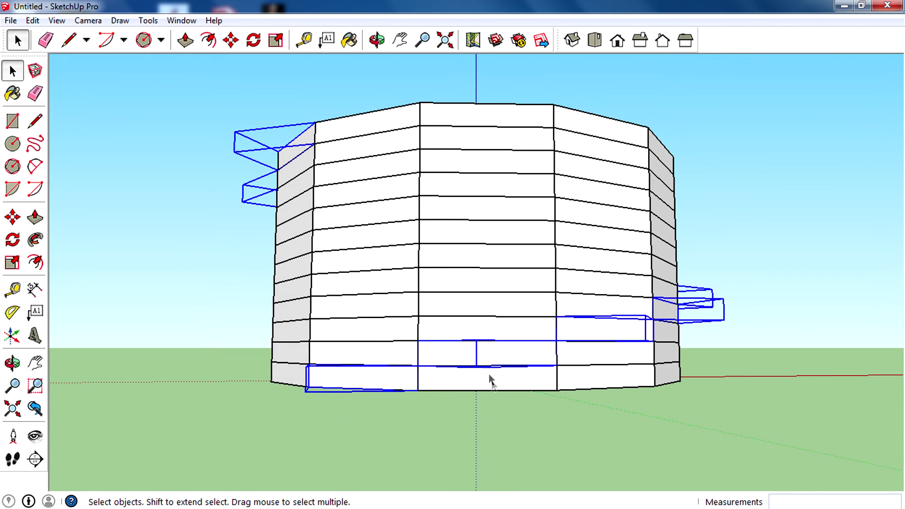
pyautogui.moveTo(649, 333); pyautogui.dragTo(435, 188, button='middle')
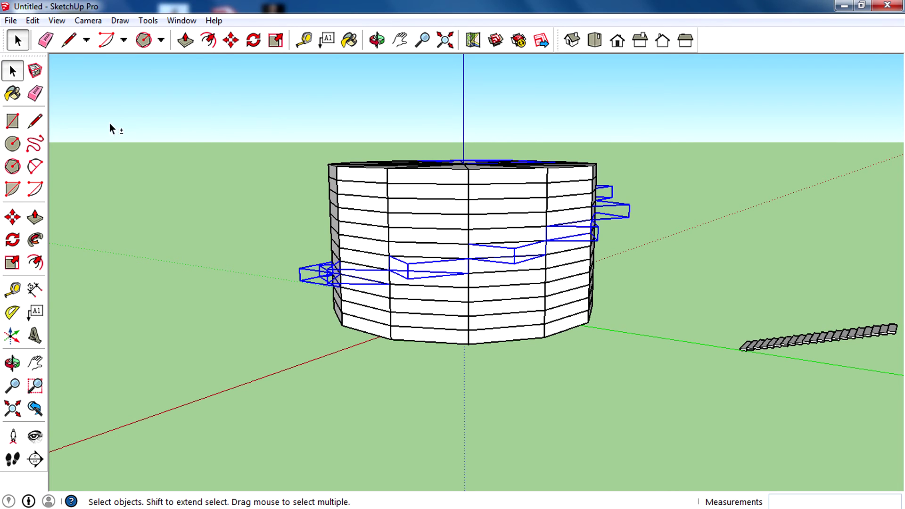
pyautogui.moveTo(182, 92); pyautogui.dragTo(668, 408)
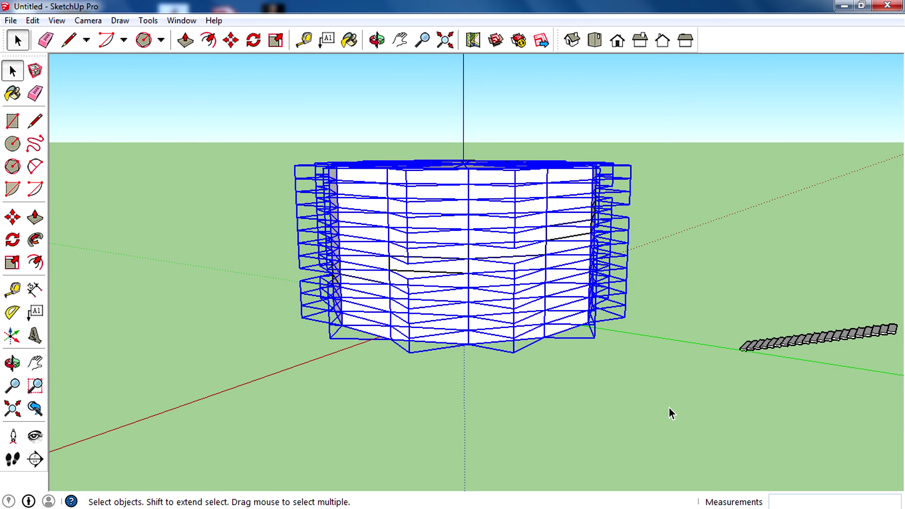
# - Delete the selected tower pieces, leaving only the spiral of single wedge steps
pyautogui.press('Delete')
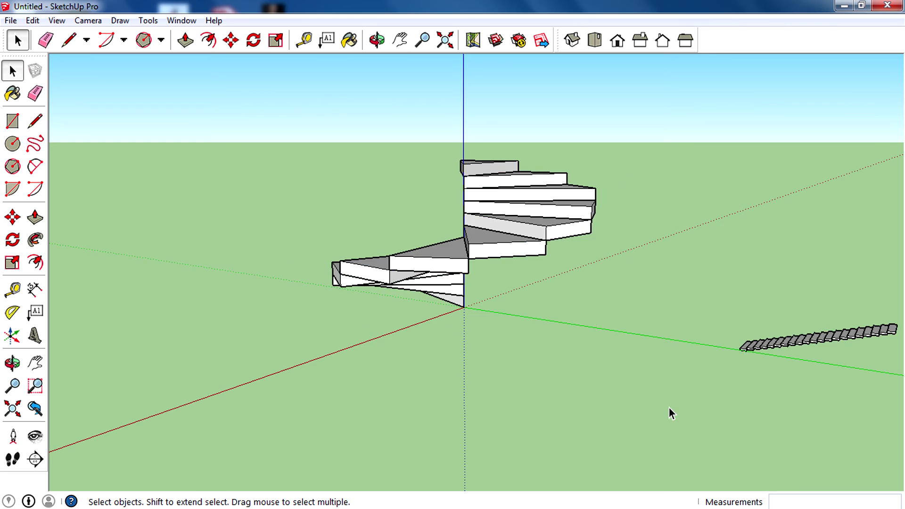
pyautogui.moveTo(547, 380); pyautogui.dragTo(400, 299, button='middle')
pyautogui.scroll(5, 283, 289)
pyautogui.scroll(-3, 291, 298)
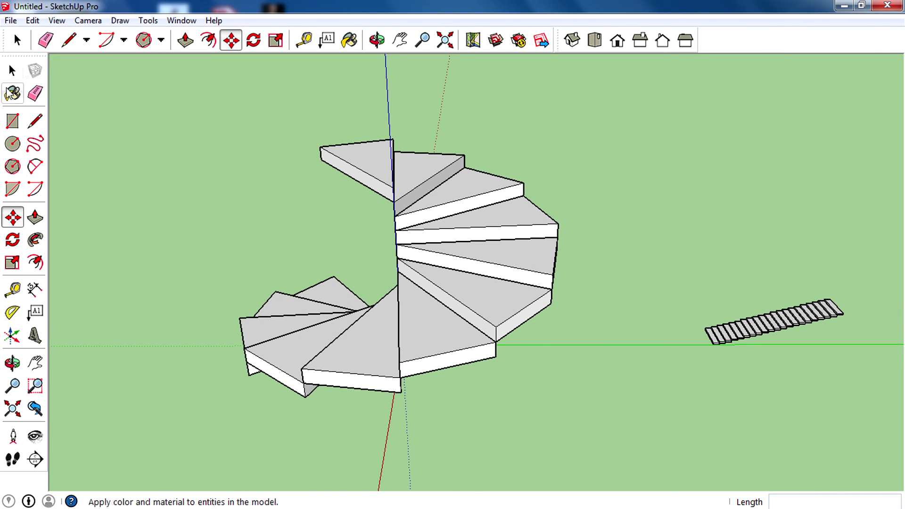
# - Select the top step of the spiral from an eye-level view
pyautogui.click(10, 77)
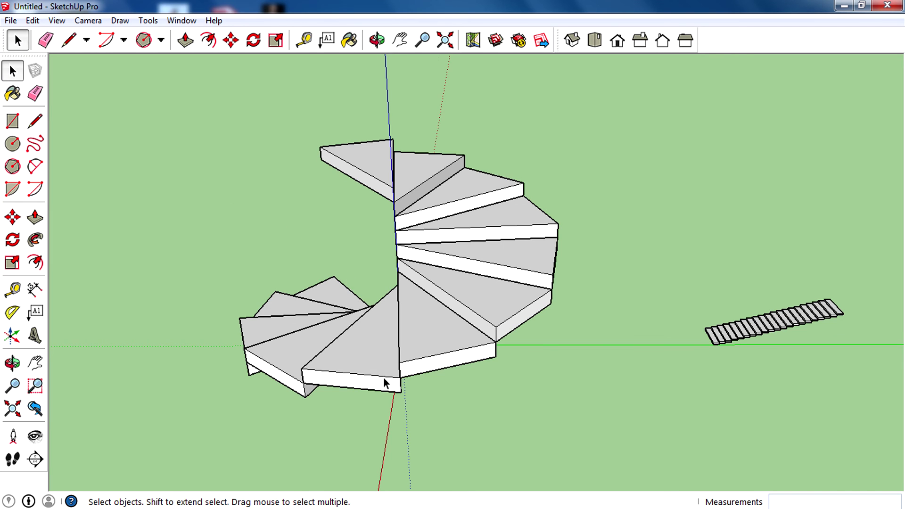
pyautogui.moveTo(383, 377); pyautogui.dragTo(384, 289, button='middle')
pyautogui.scroll(-2, 245, 217)
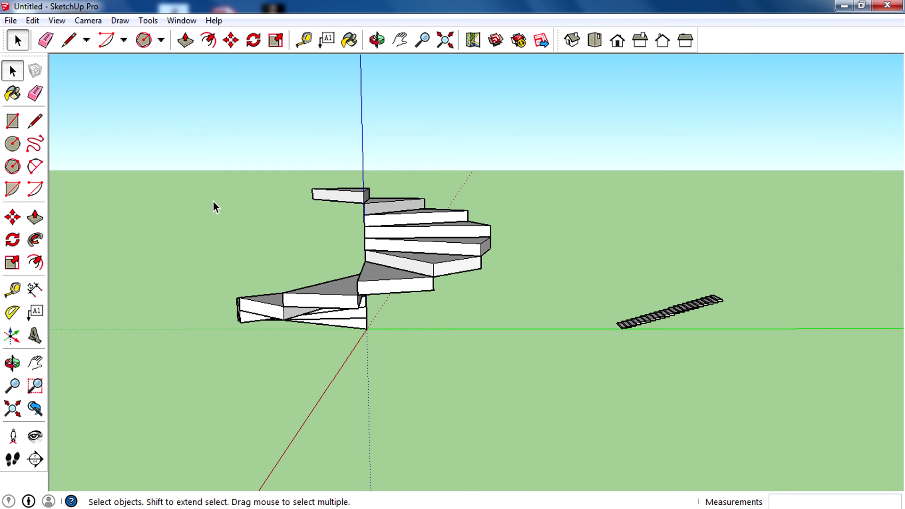
pyautogui.click(338, 205)
pyautogui.scroll(3, 339, 205)
pyautogui.click(12, 216)
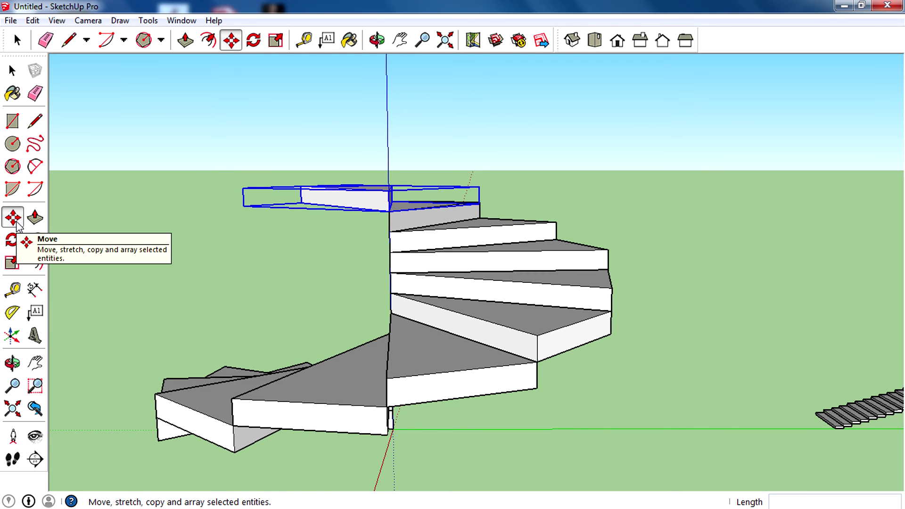
# - Copy the top step to a new position and array it 10x to extend the spiral
pyautogui.scroll(-2, 234, 252)
pyautogui.scroll(4, 344, 208)
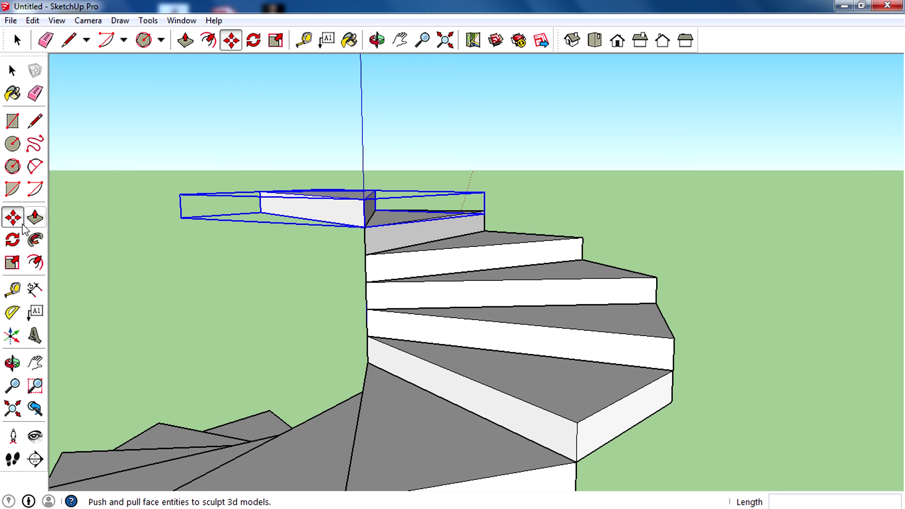
pyautogui.click(347, 215)
pyautogui.press('ctrl')
pyautogui.click(527, 202)
pyautogui.press('q')
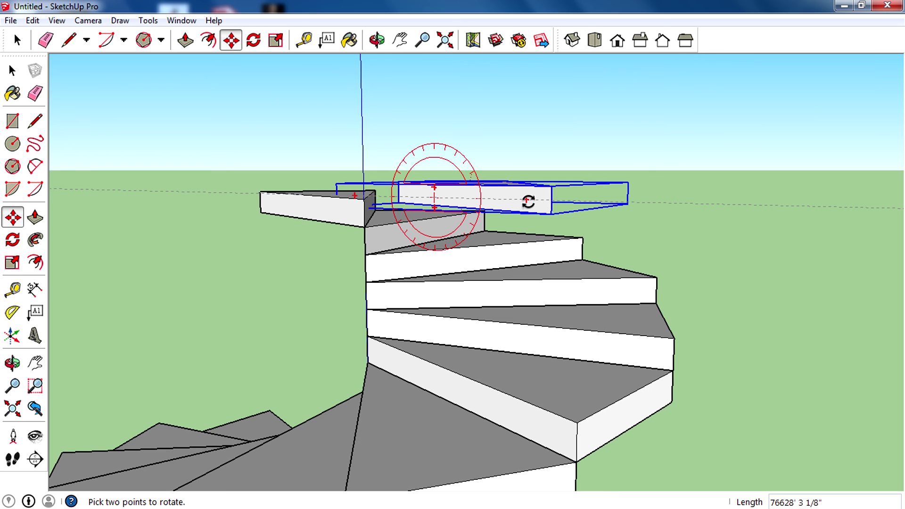
pyautogui.write('10x')
pyautogui.press('Return')
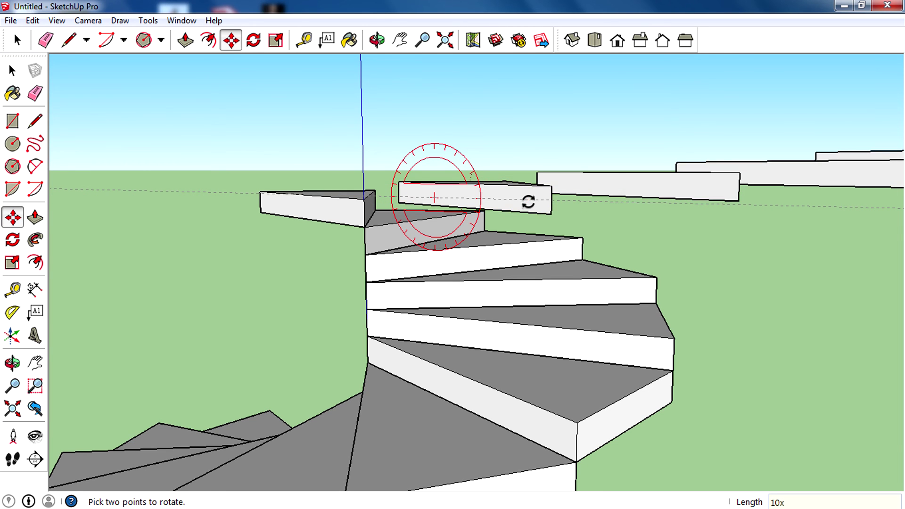
# - Orbit from above to a side view to inspect the extended spiral staircase
pyautogui.scroll(-5, 196, 285)
pyautogui.moveTo(556, 204); pyautogui.dragTo(301, 282, button='middle')
pyautogui.scroll(4, 300, 282)
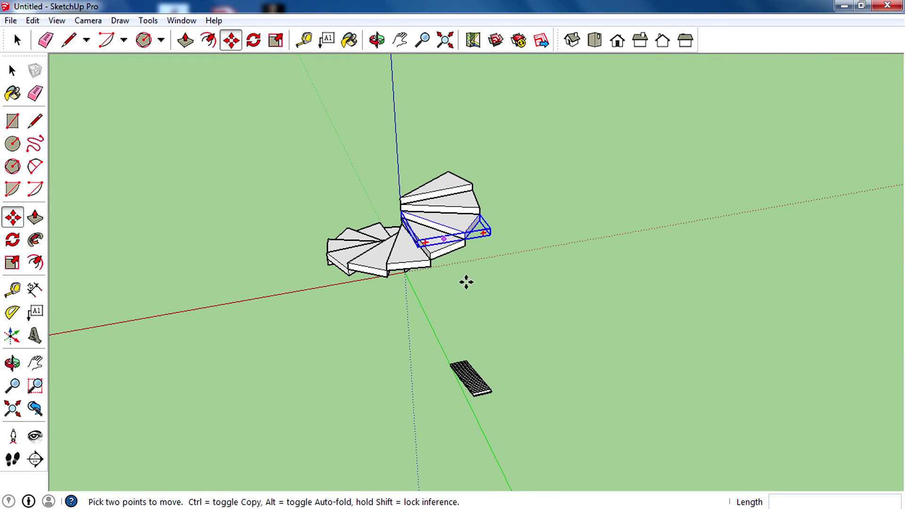
pyautogui.moveTo(467, 281); pyautogui.dragTo(278, 289, button='middle')
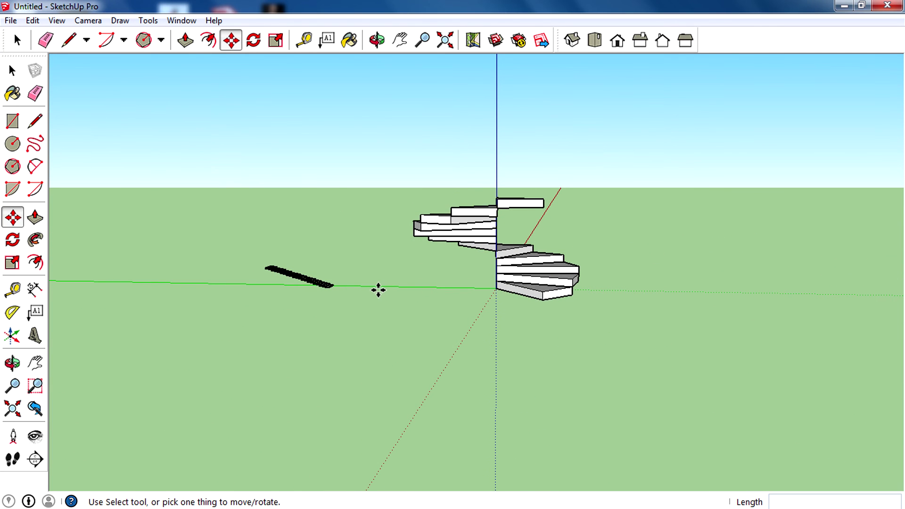
pyautogui.scroll(3, 335, 292)
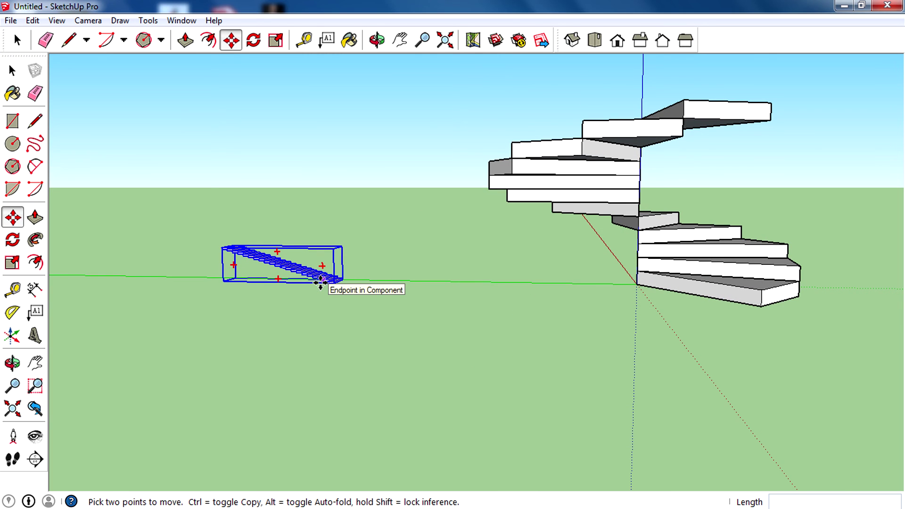